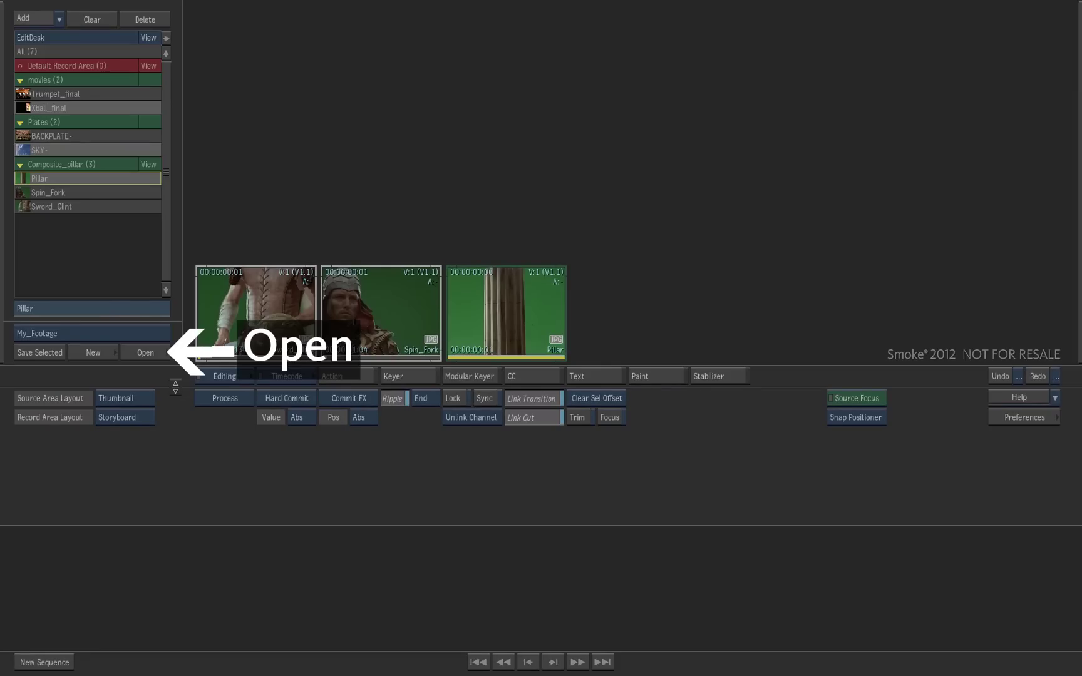
Open the My_Footage library in Dual View with Copy on Drag enabled.
left_click(146, 352)
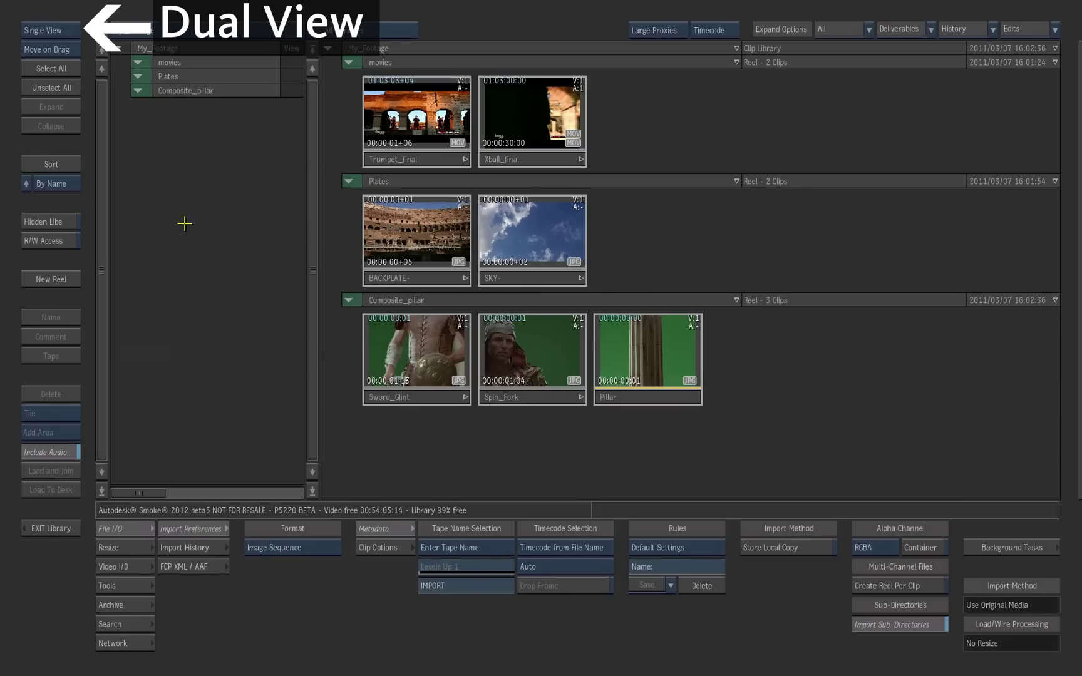
left_click(51, 30)
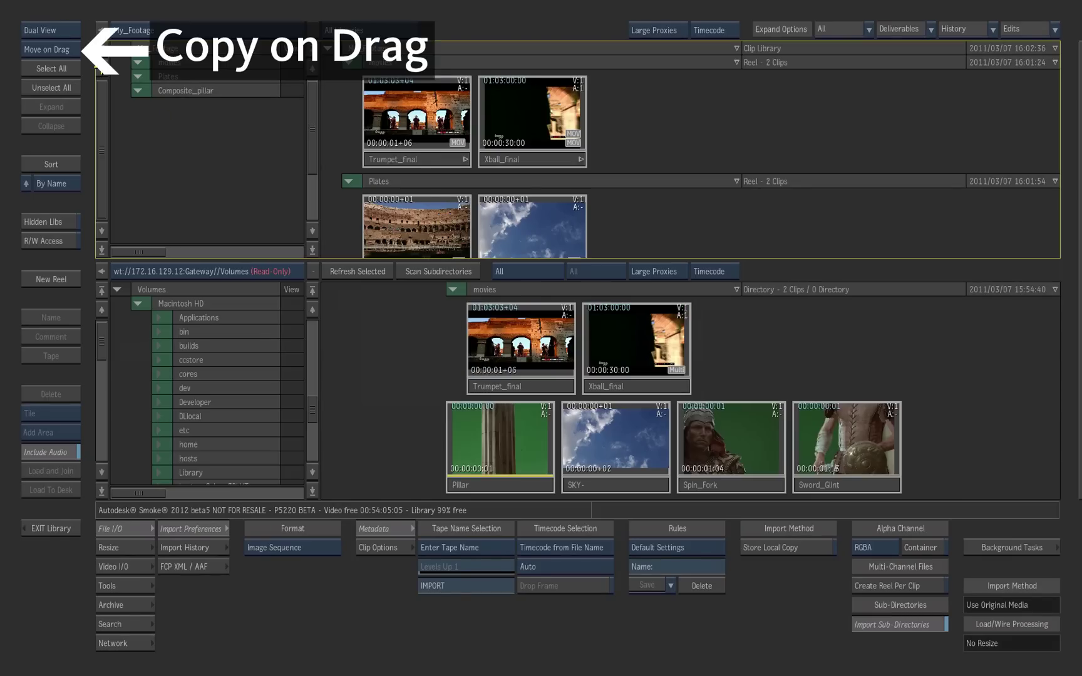
left_click(51, 49)
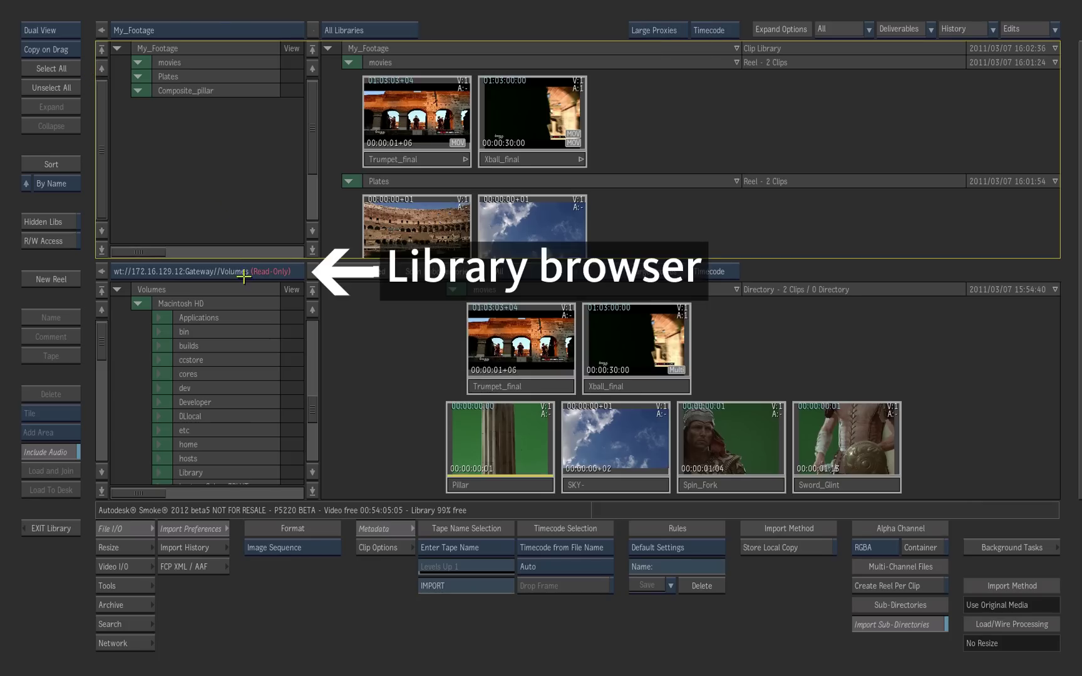
Copy Trumpet_Backplate and Trumpet_backplate_matte from Smoke_Footage's Compositing_Trumpet reel into Plates.
left_click(203, 272)
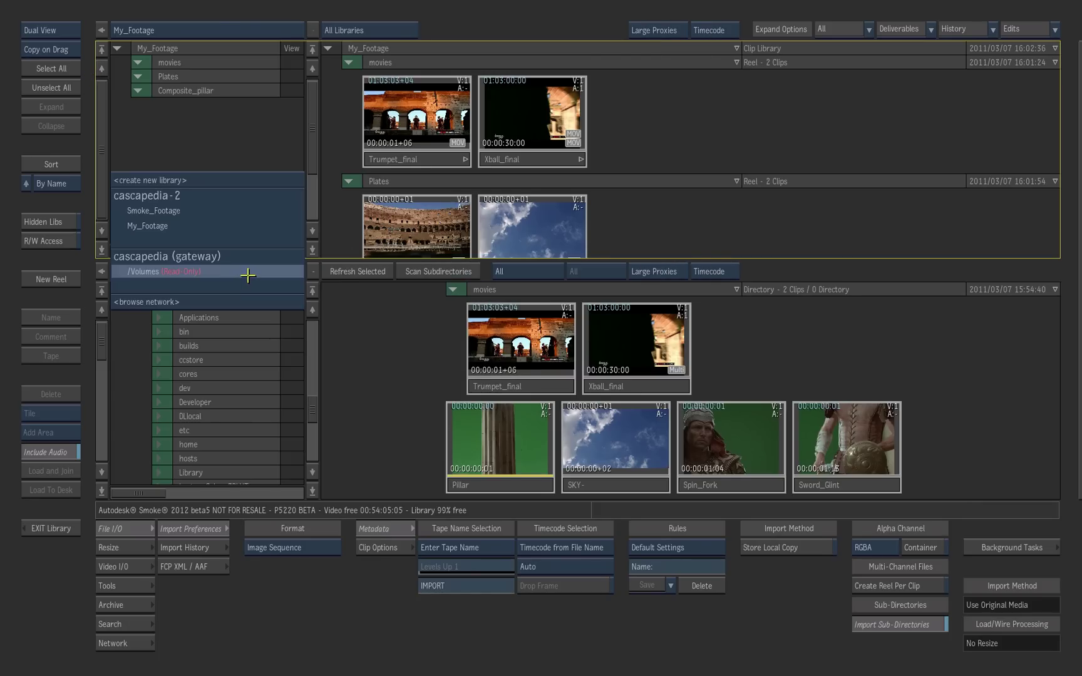
left_click(259, 211)
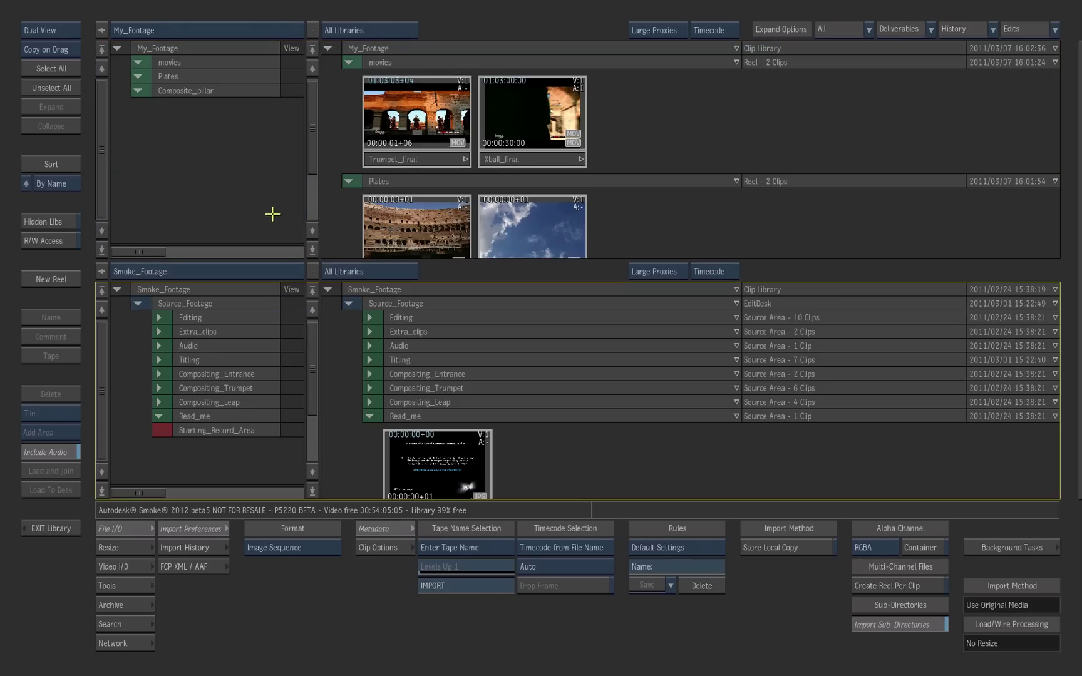
left_click_drag(311, 168, 312, 194)
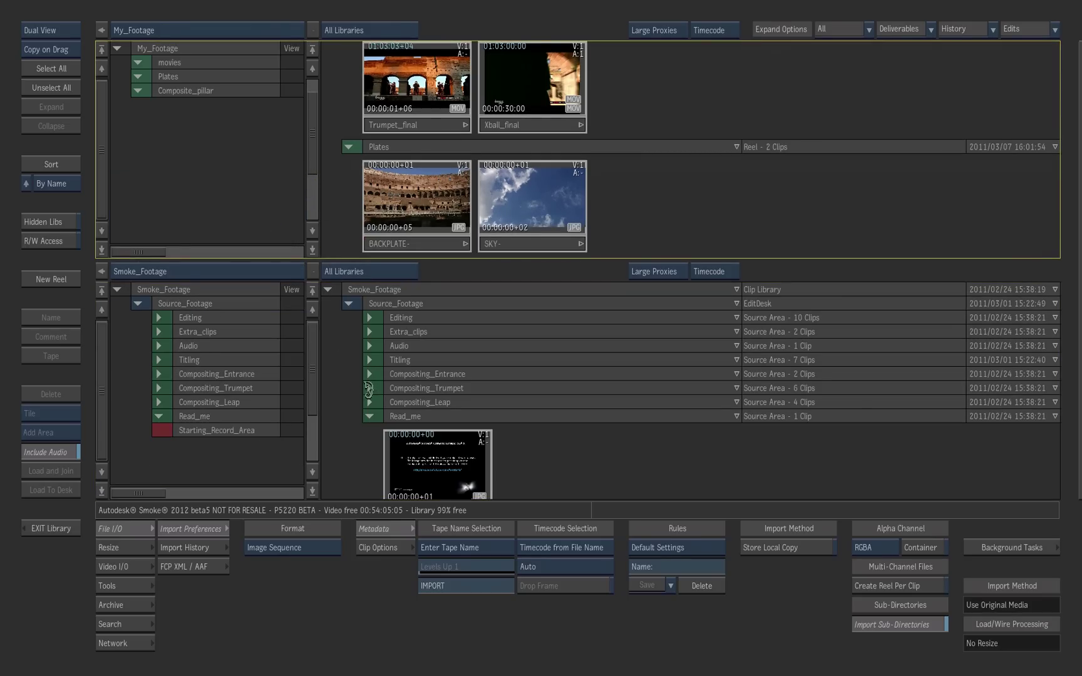
left_click(368, 388)
scroll(338, 389, "down", 3)
left_click(554, 457)
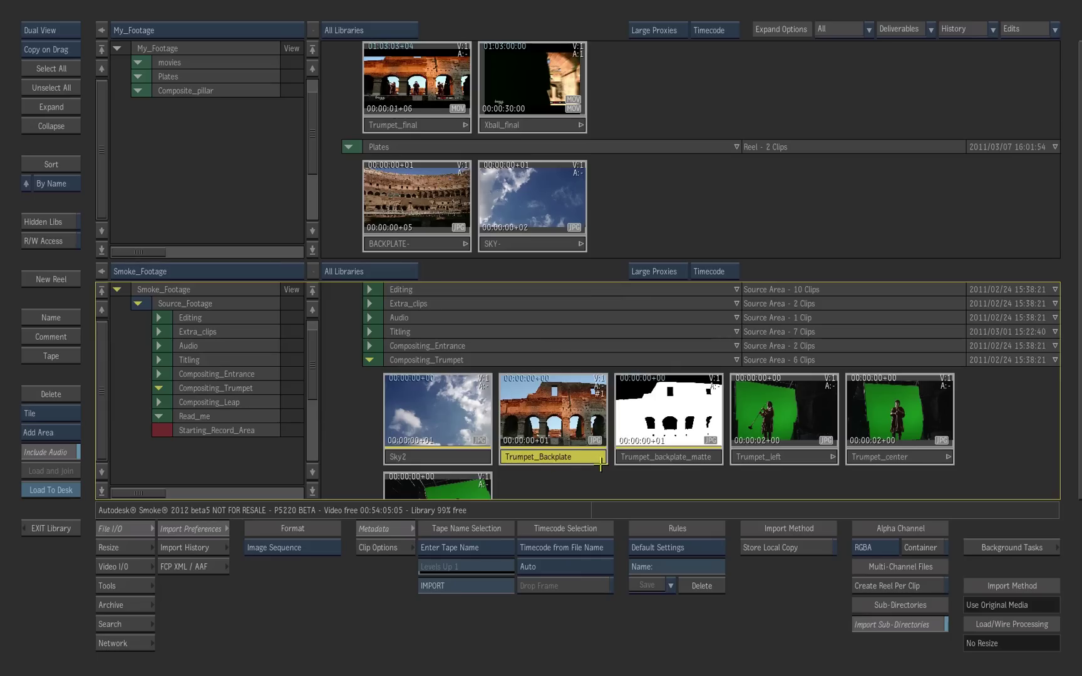
left_click(650, 460, "ctrl")
left_click_drag(562, 448, 641, 195)
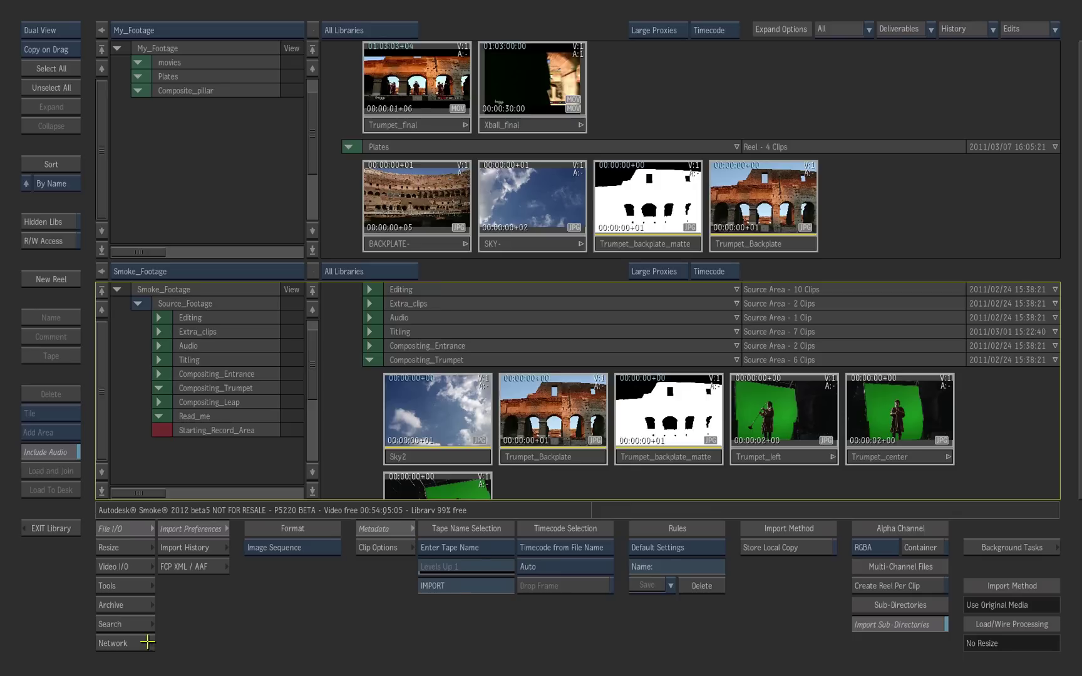
Select the AICP library under cascapedia-2:Framestore, SmokeStorage, AICP_demo in the network browser.
left_click(152, 643)
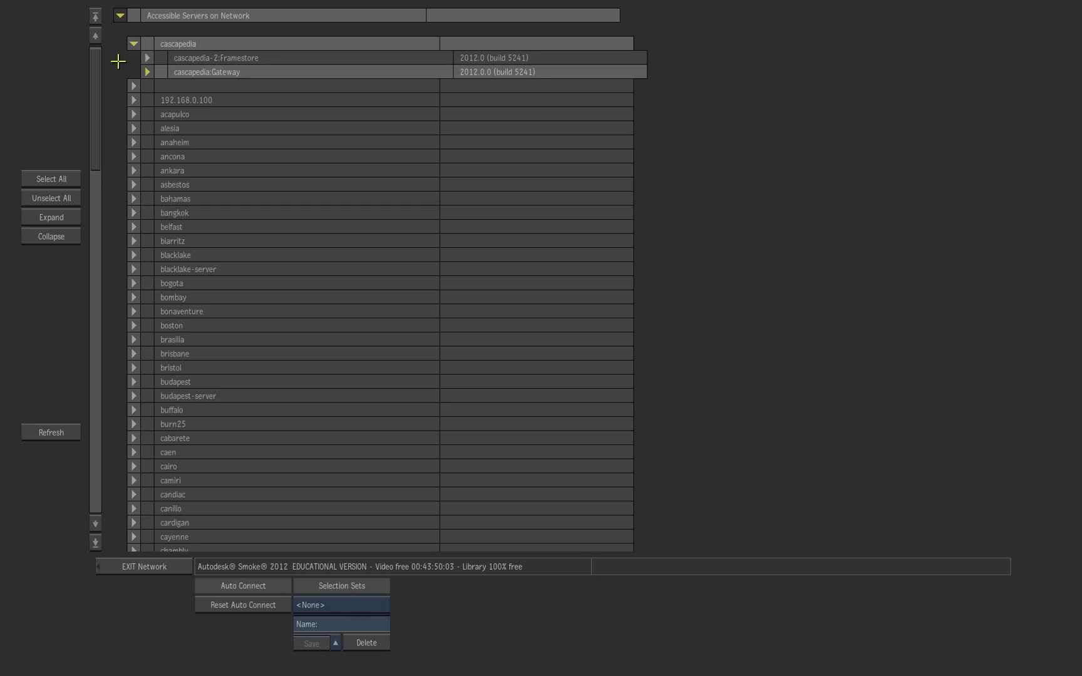
left_click(147, 57)
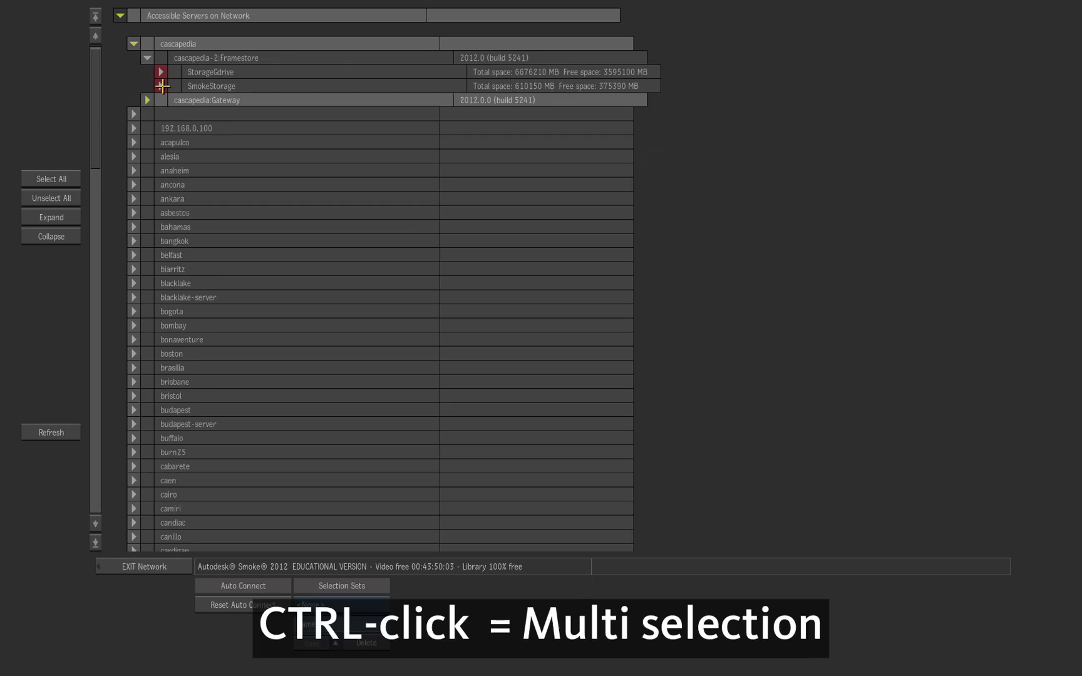
left_click(162, 86)
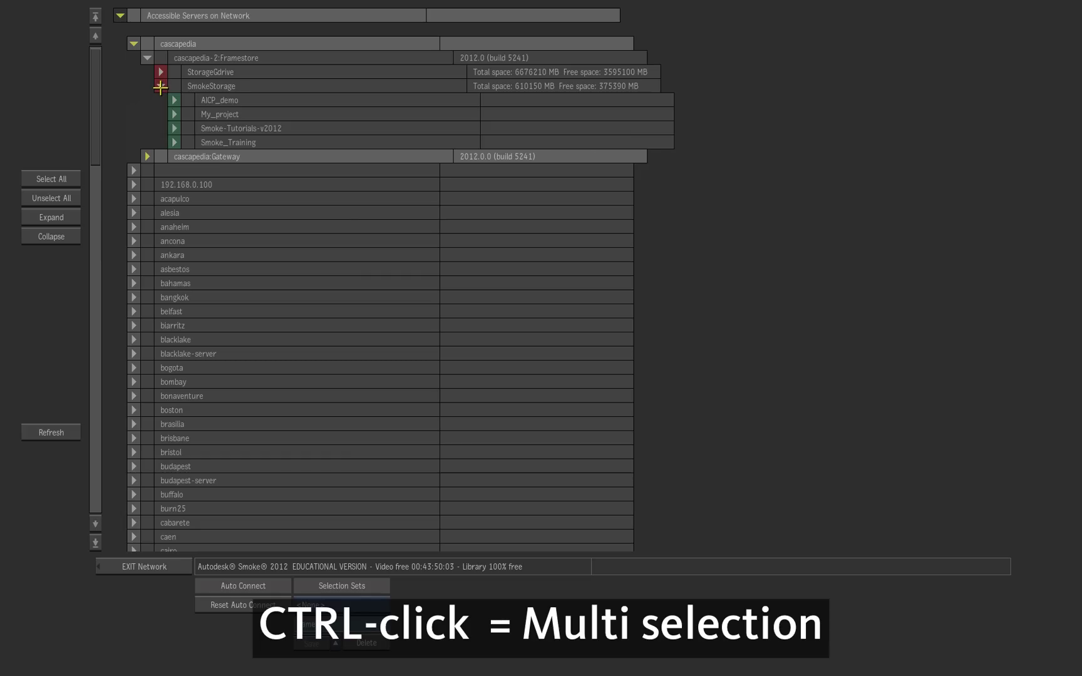
left_click(173, 100)
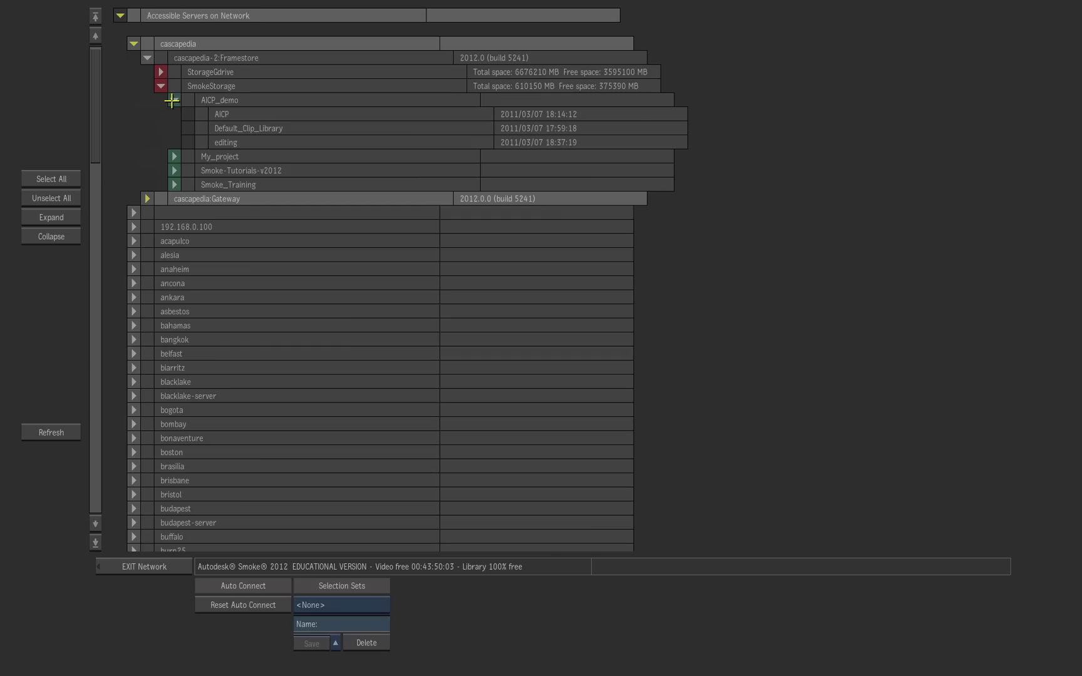
left_click(240, 115)
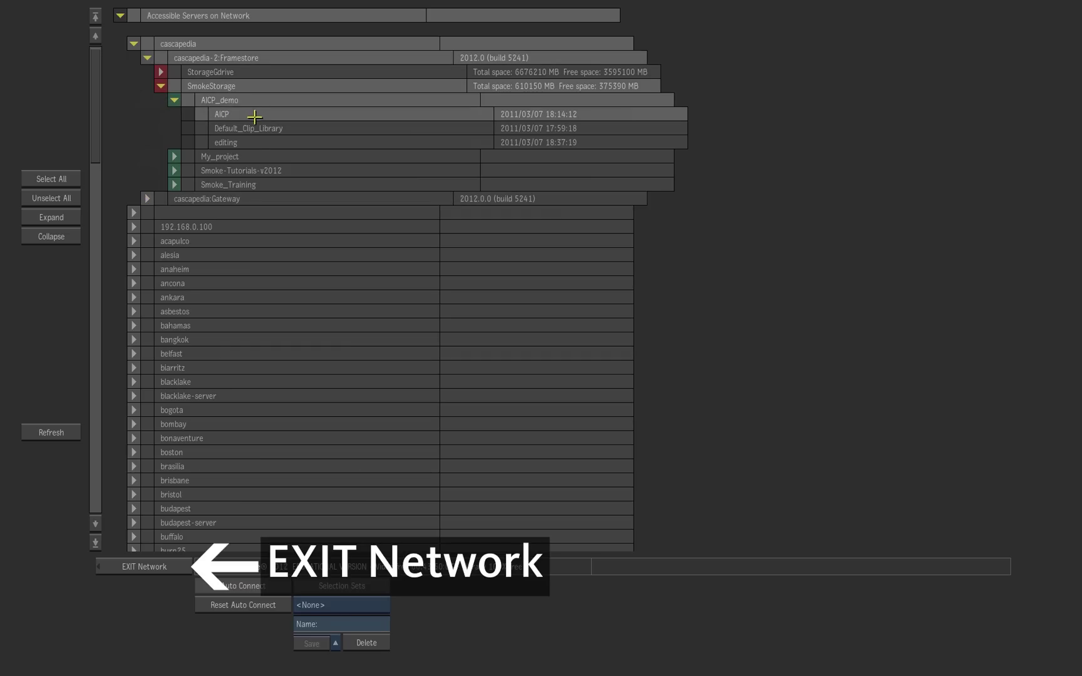
Copy Woman4_Desat_ntsc from the networked AICP library's GIRL_IN_TERRARIUM reel into My_Footage.
left_click(144, 566)
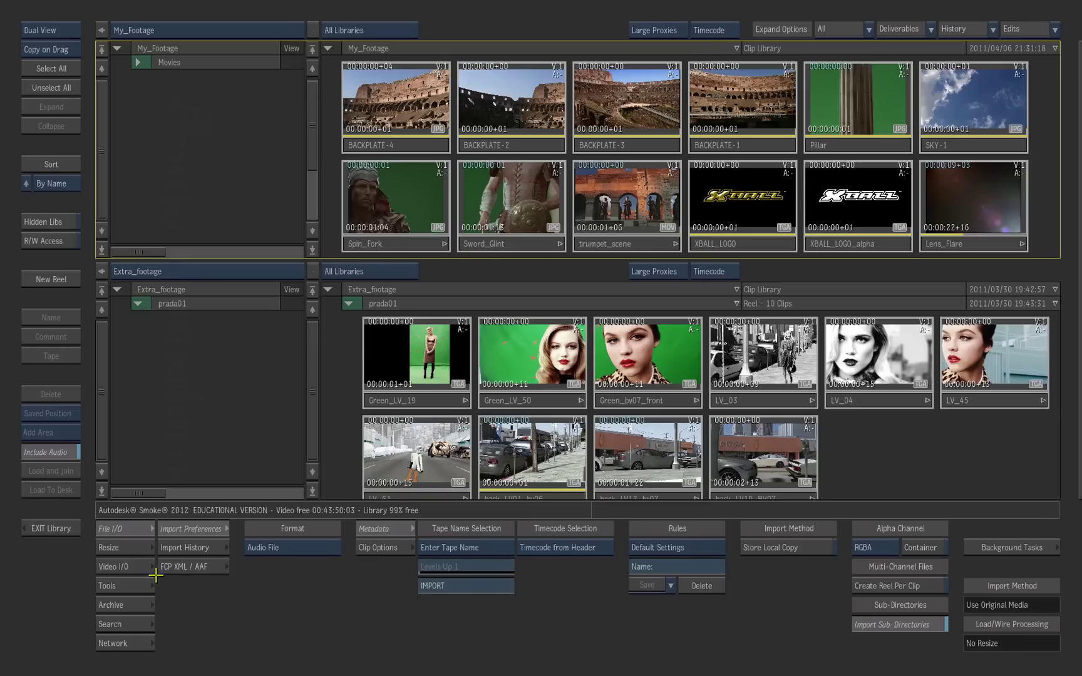
left_click(265, 272)
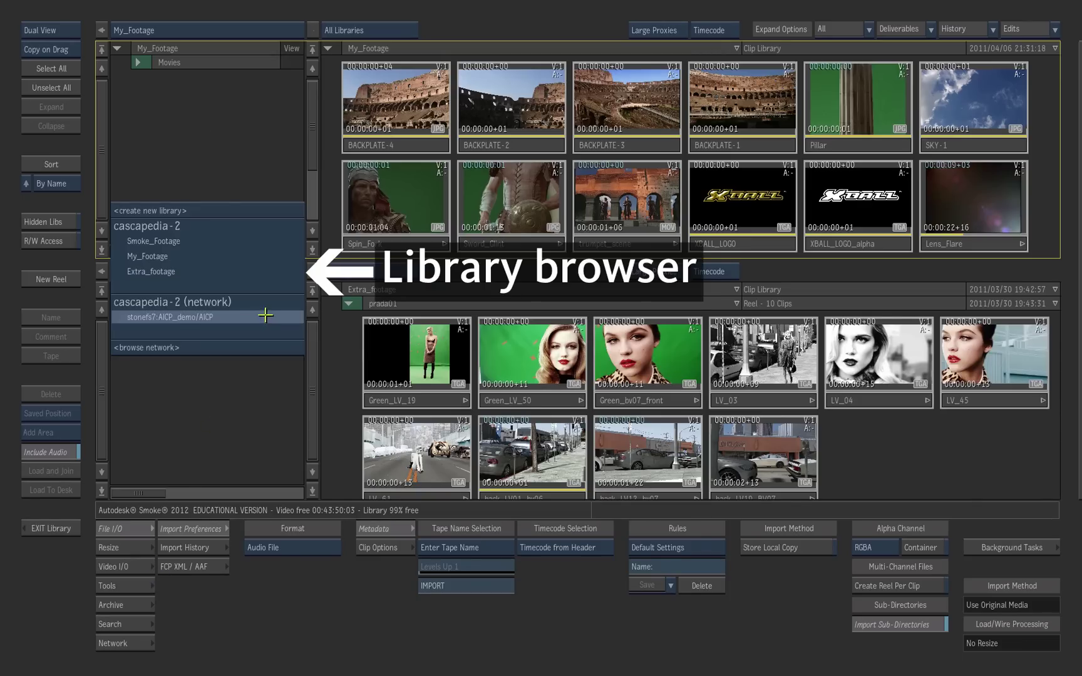
left_click(170, 317)
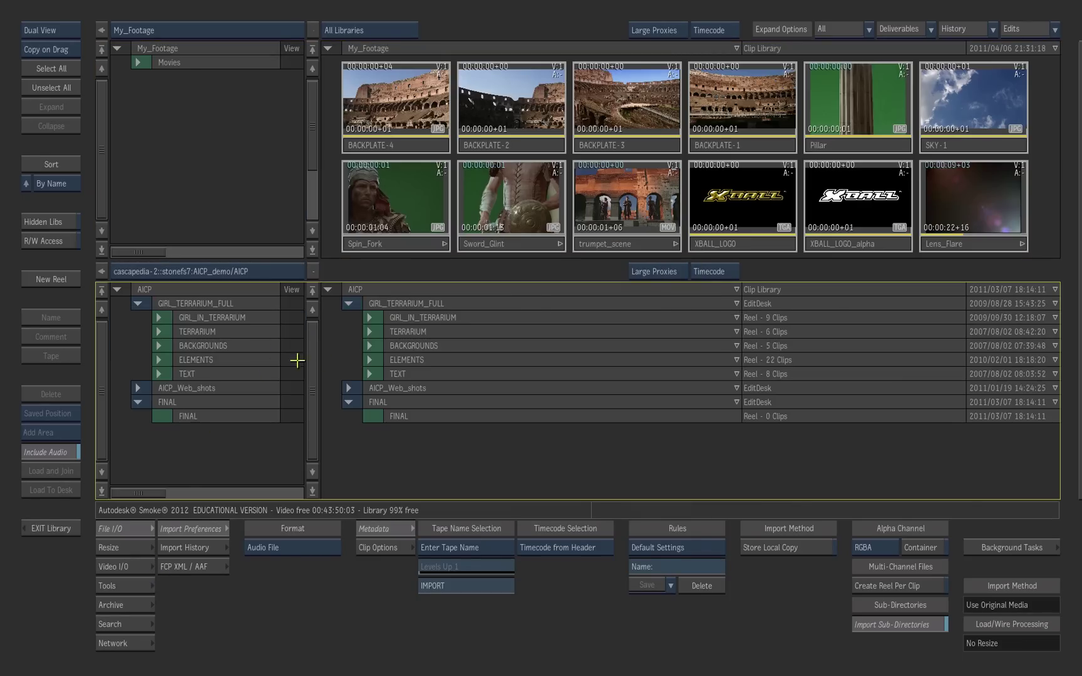
left_click(369, 317)
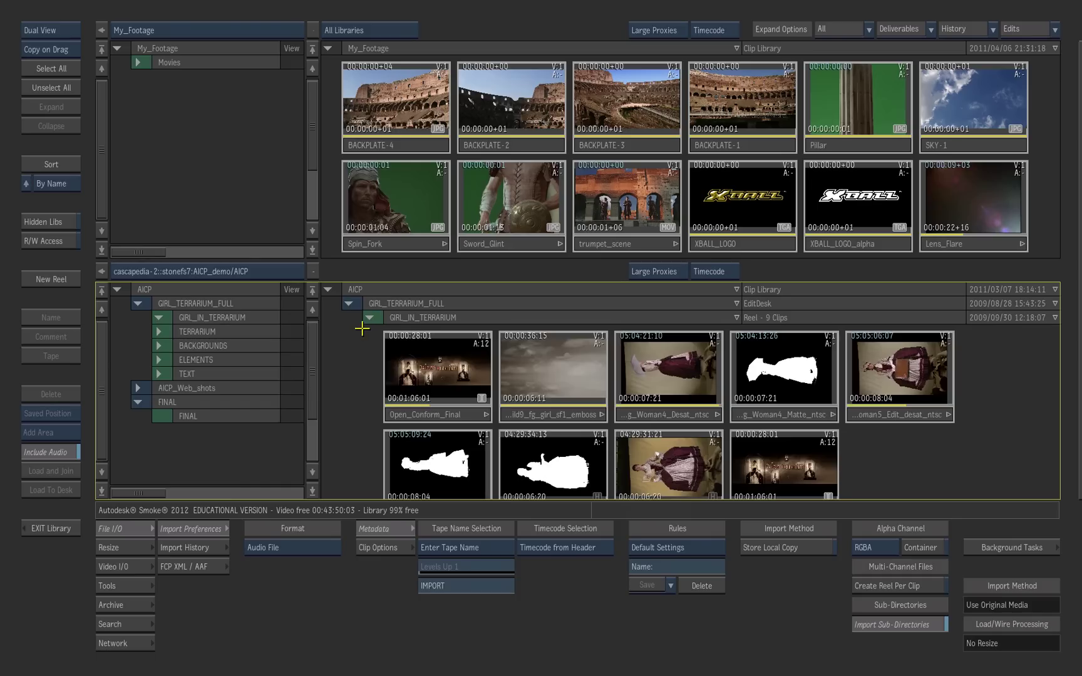
left_click(673, 415)
left_click_drag(674, 415, 1031, 220)
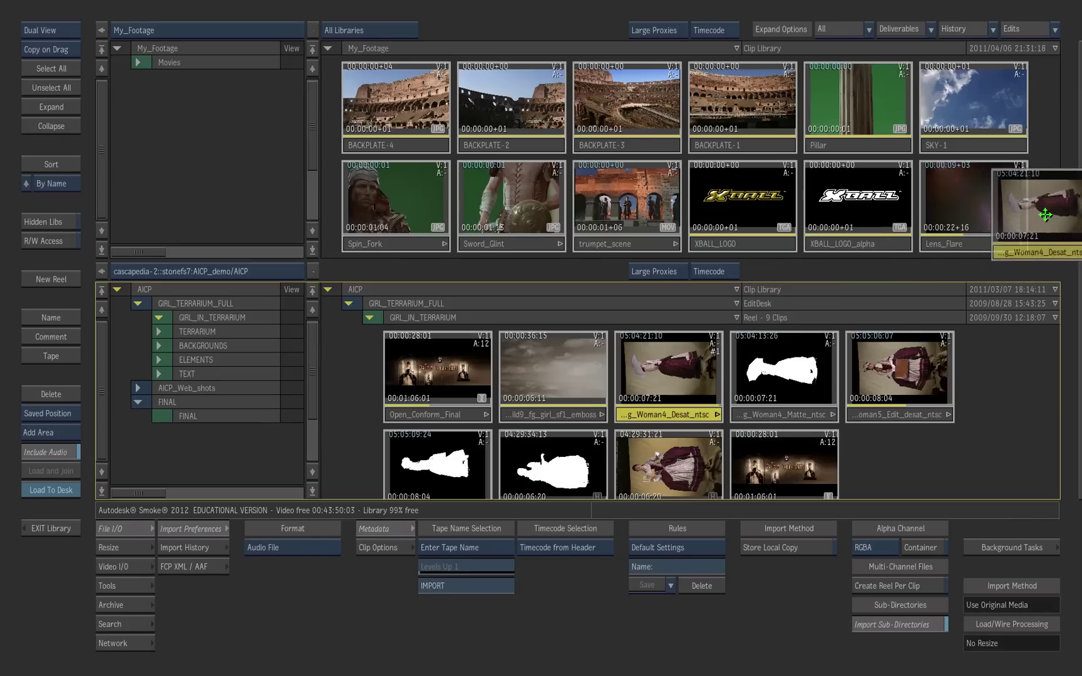